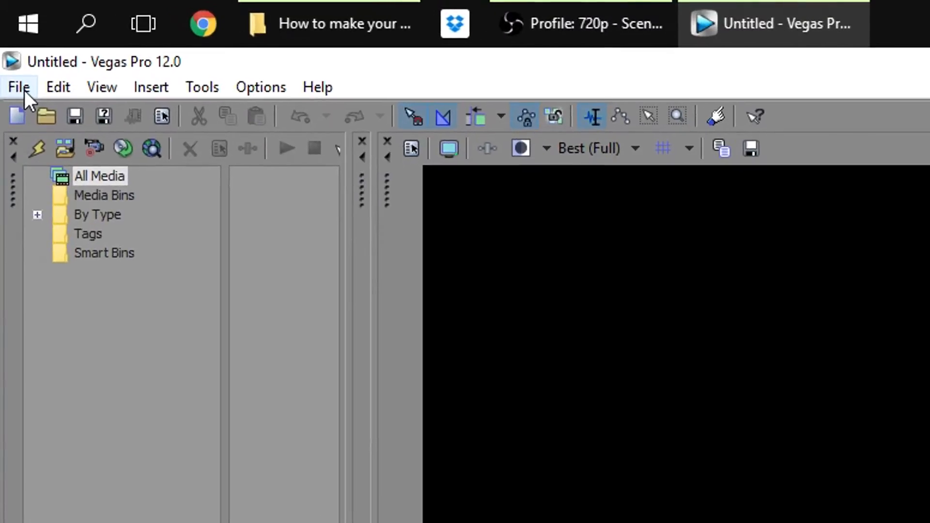
# Step: Start a new project and choose the HDV 720-30p (1280x720, 29.970 fps) video template
pyautogui.click(22, 80)
pyautogui.click(78, 115)
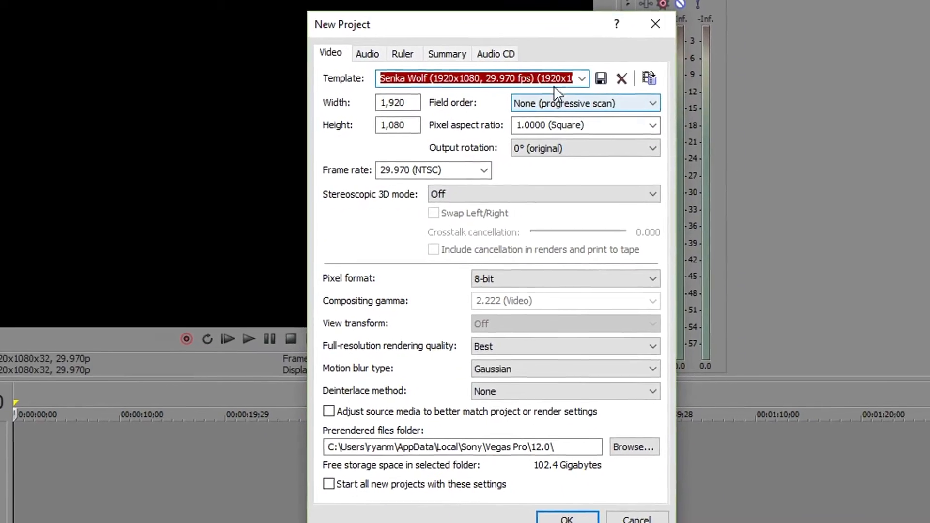
pyautogui.click(560, 72)
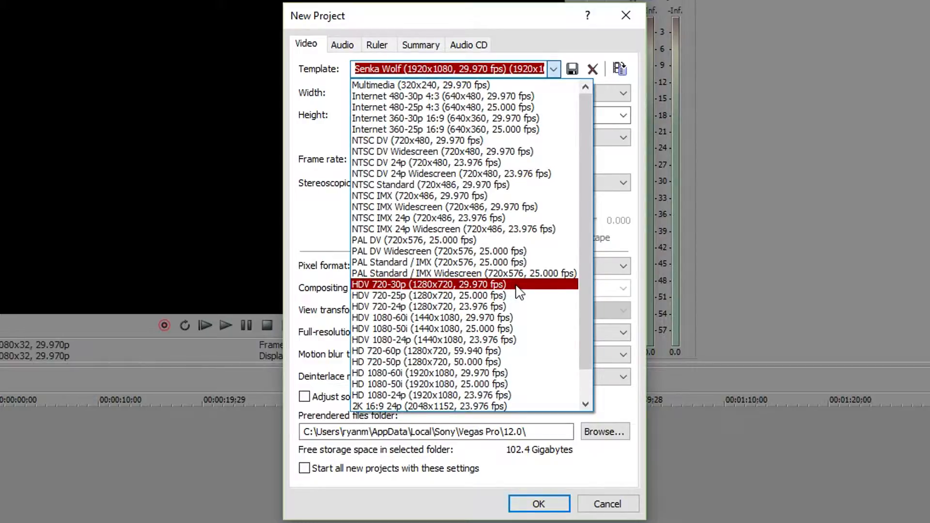
pyautogui.click(479, 286)
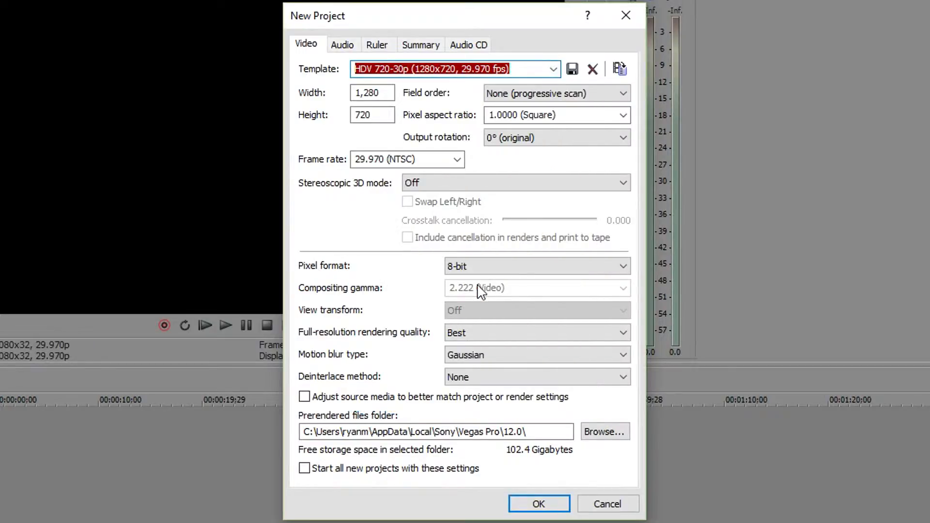
# Step: Set the project's video width to 1920 and its height to 1080
pyautogui.click(385, 94)
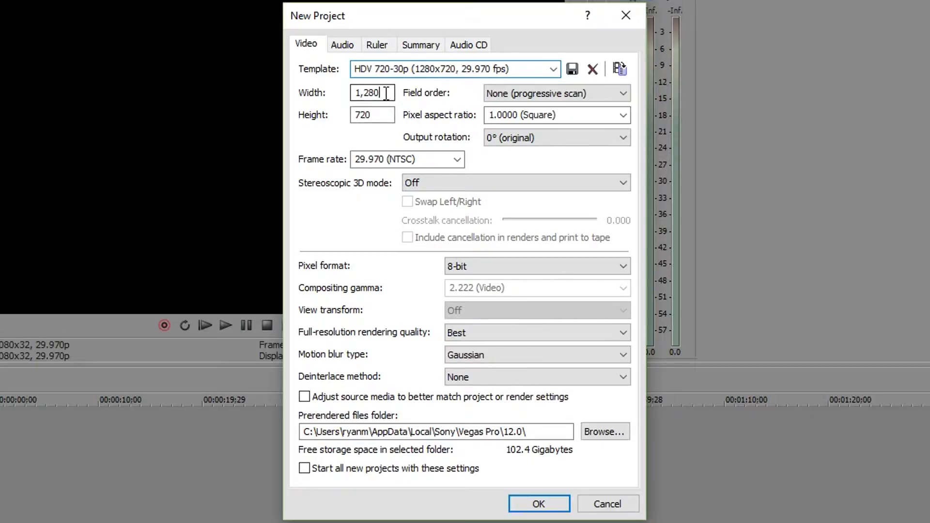
pyautogui.moveTo(385, 94); pyautogui.dragTo(254, 103)
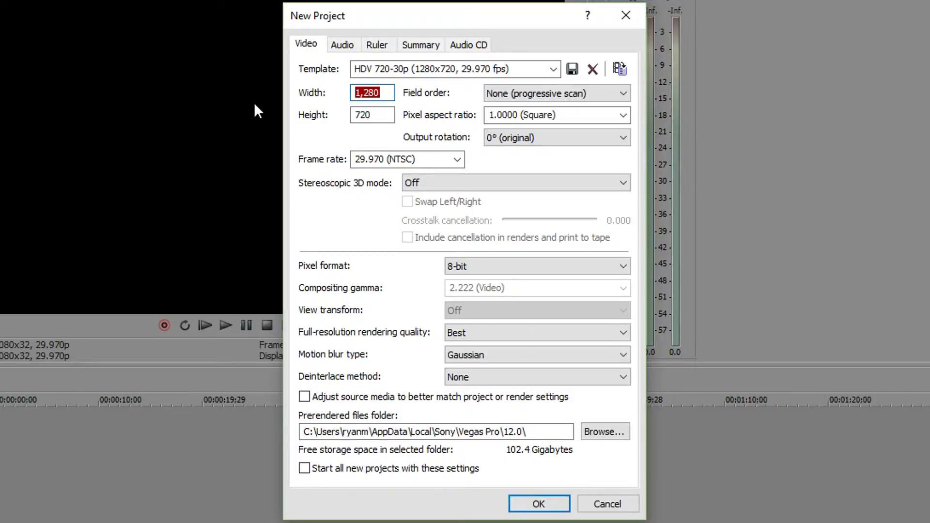
pyautogui.write('1920')
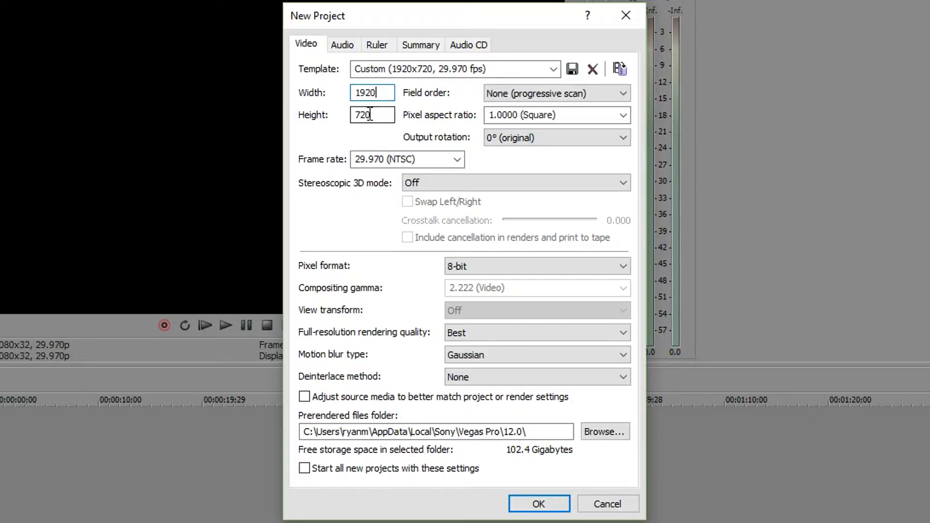
pyautogui.moveTo(372, 114); pyautogui.dragTo(238, 114)
pyautogui.write('1080')
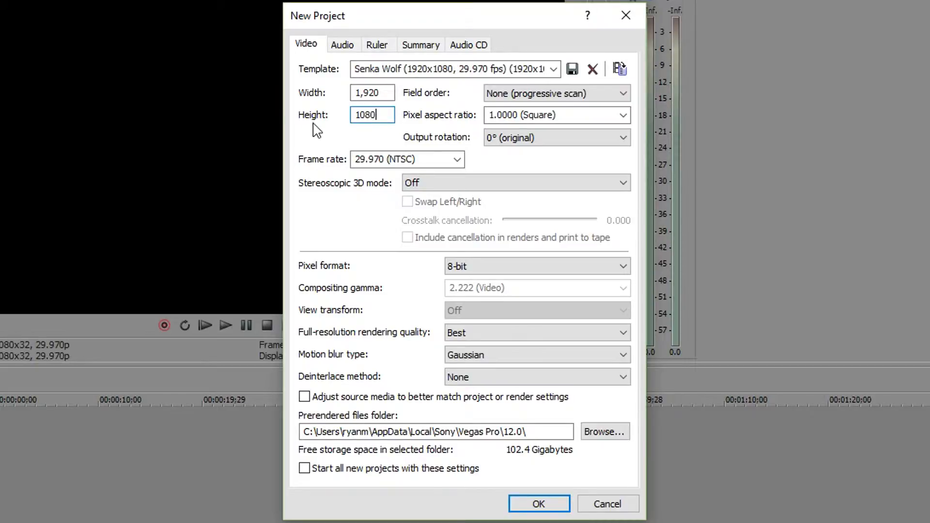
# Step: Set the project frame rate to 29.970 (NTSC) and the full-resolution rendering quality to Best
pyautogui.click(457, 161)
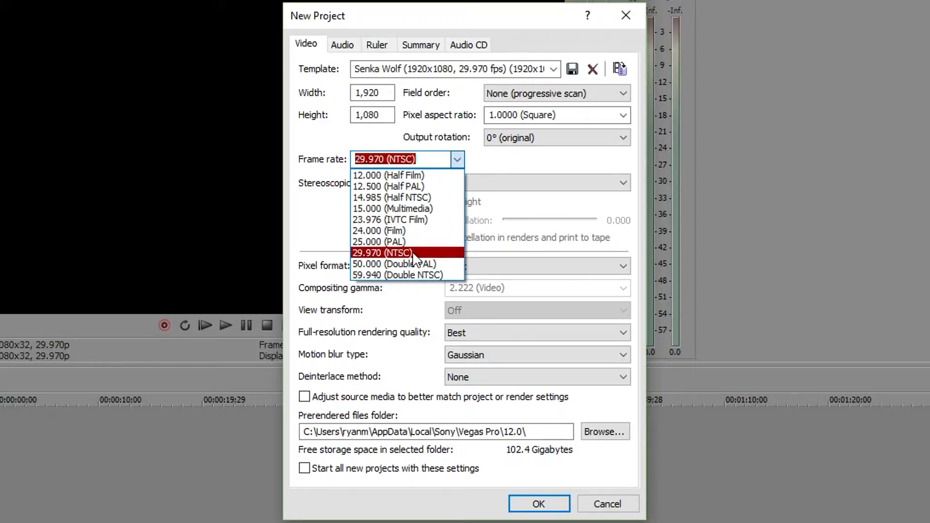
pyautogui.click(414, 254)
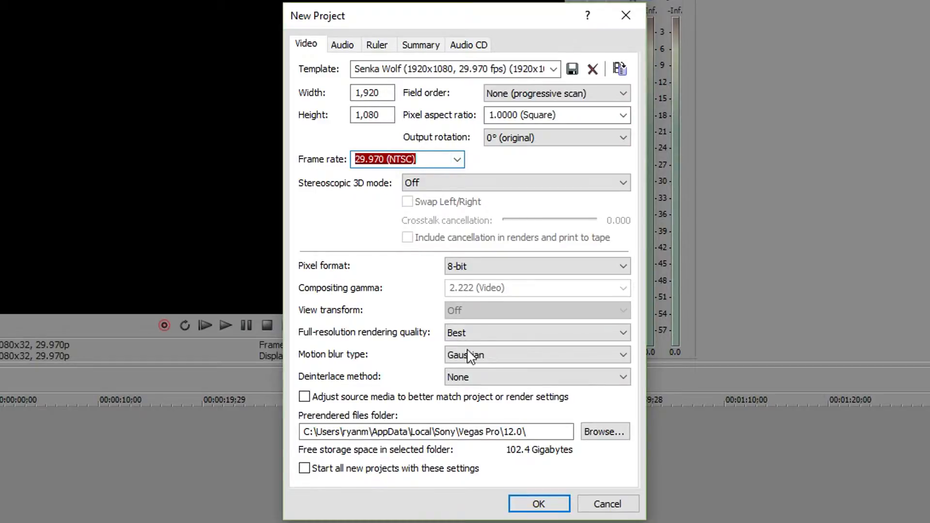
pyautogui.click(532, 334)
pyautogui.click(509, 380)
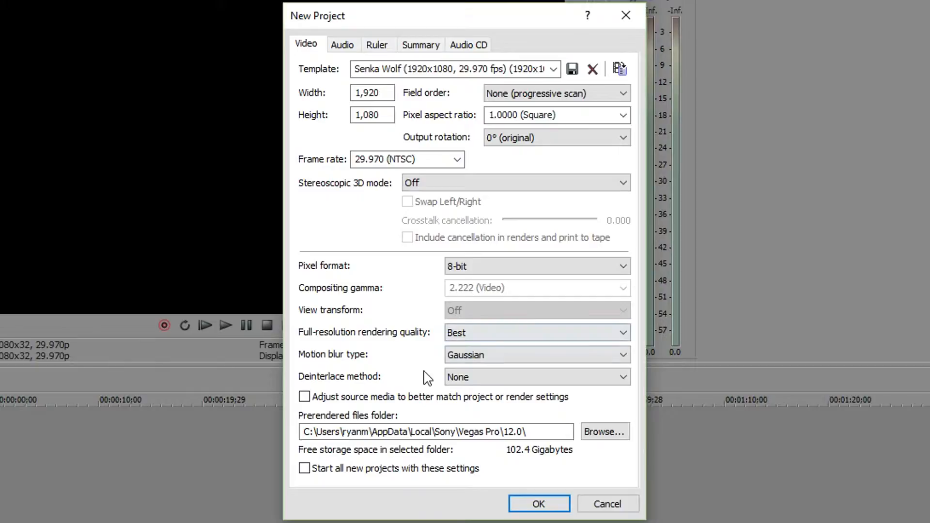
# Step: Make all new projects start with these settings and create the project with the saved custom 1920x1080, 29.970 fps template
pyautogui.click(352, 475)
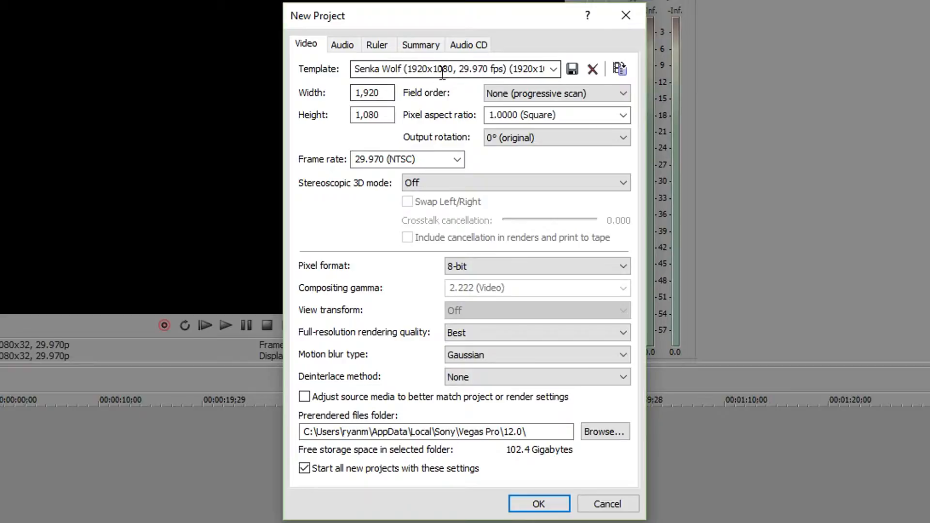
pyautogui.click(553, 70)
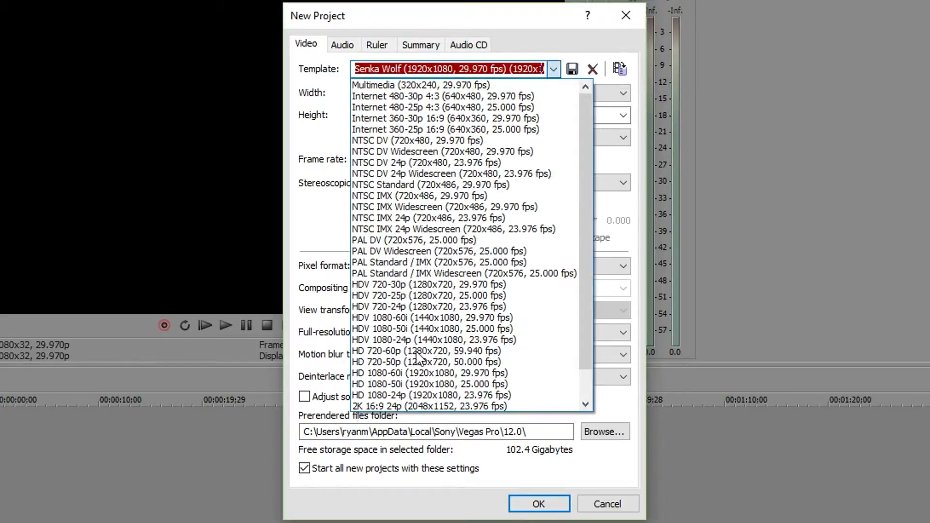
pyautogui.scroll(-1, 589, 330)
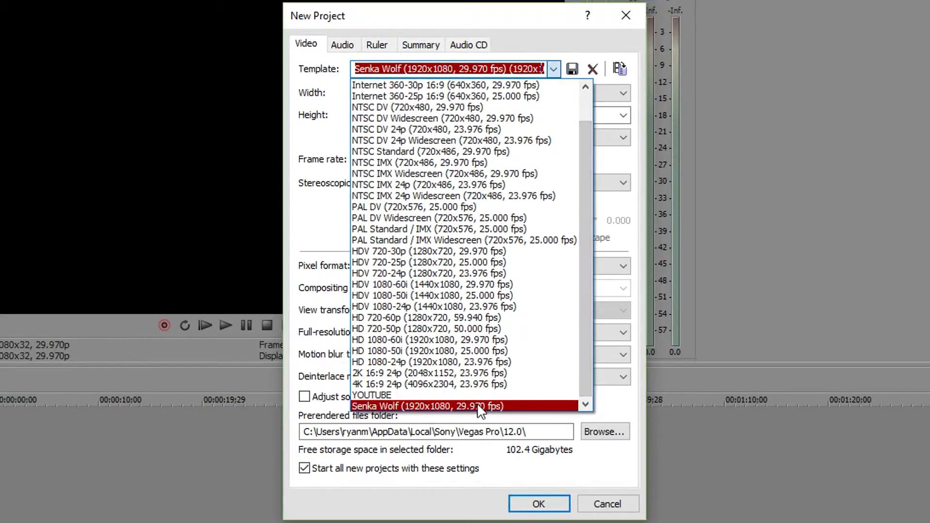
pyautogui.click(484, 468)
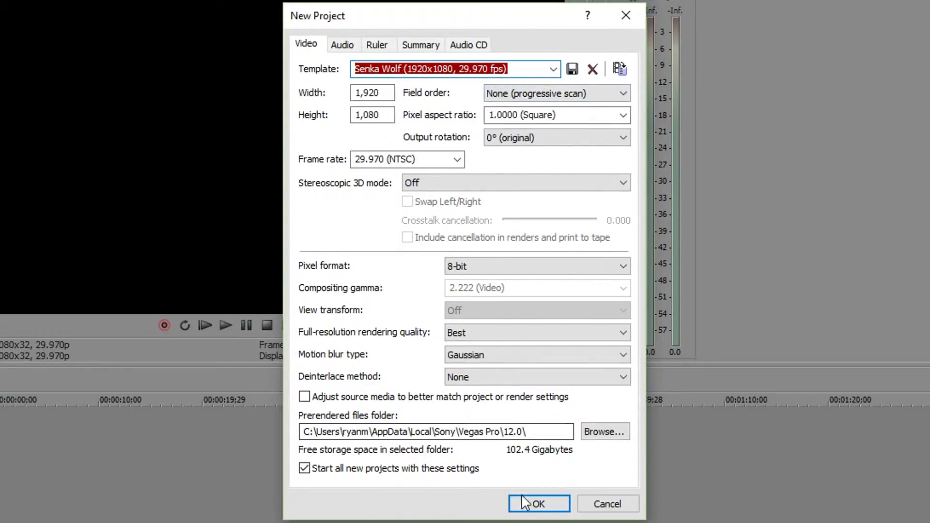
pyautogui.click(539, 504)
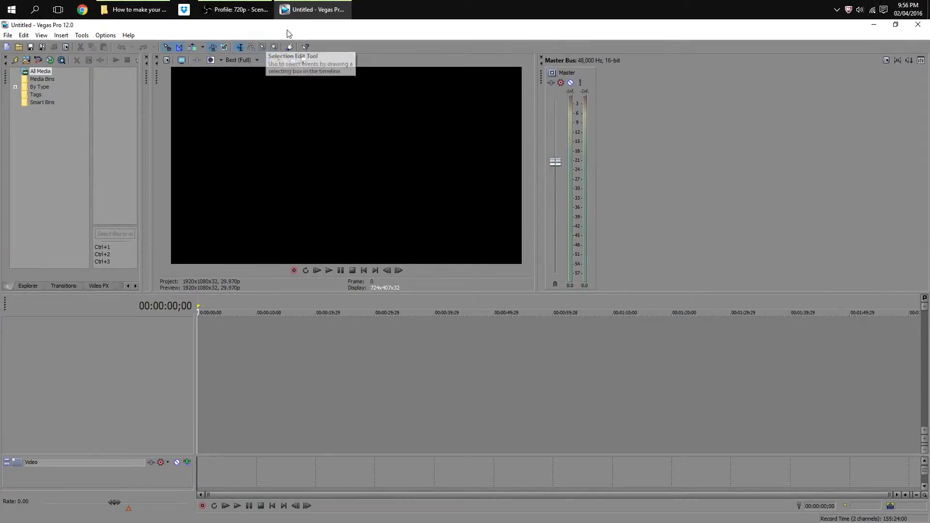
# Step: Add "How to make your own Steam theme.mp4" from its folder to the timeline start, matching the project video settings to the clip
pyautogui.click(148, 8)
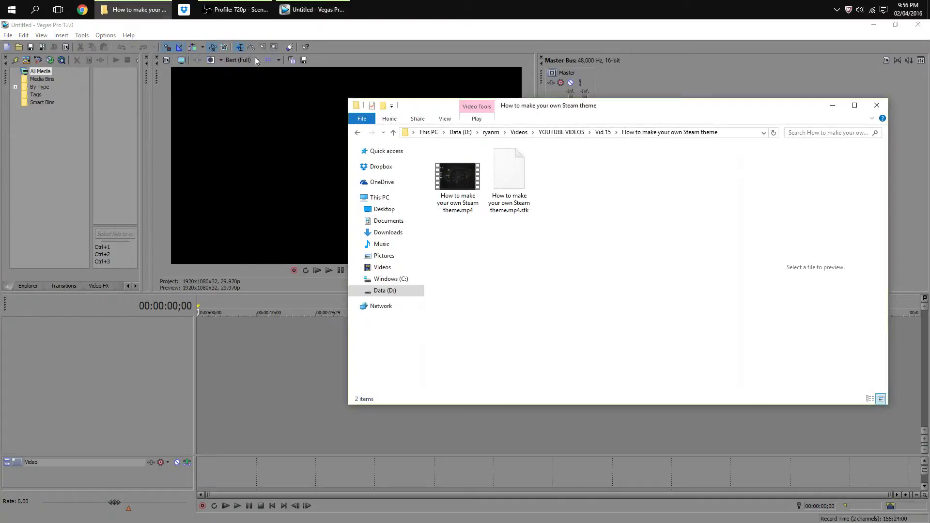
pyautogui.moveTo(458, 179); pyautogui.dragTo(205, 354)
pyautogui.click(123, 159)
pyautogui.click(115, 110)
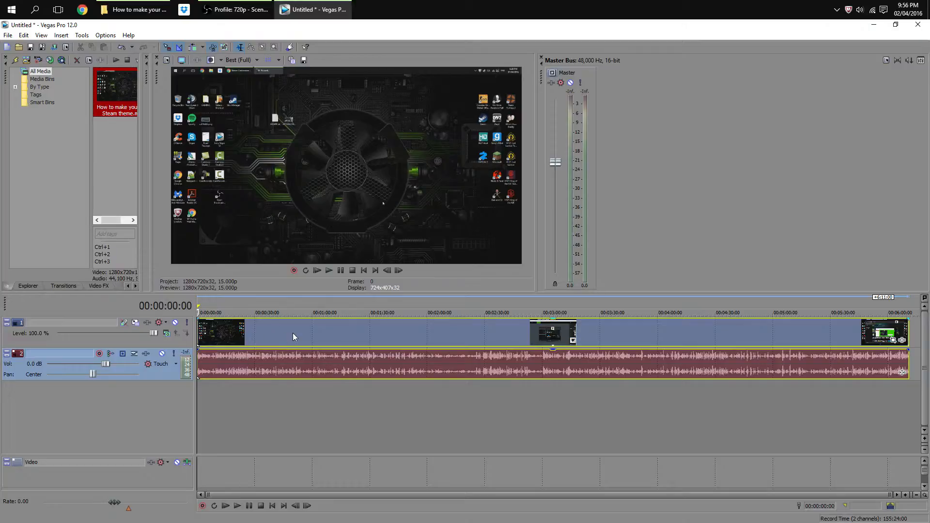
# Step: Disable resampling for the video event on the timeline
pyautogui.click(266, 331)
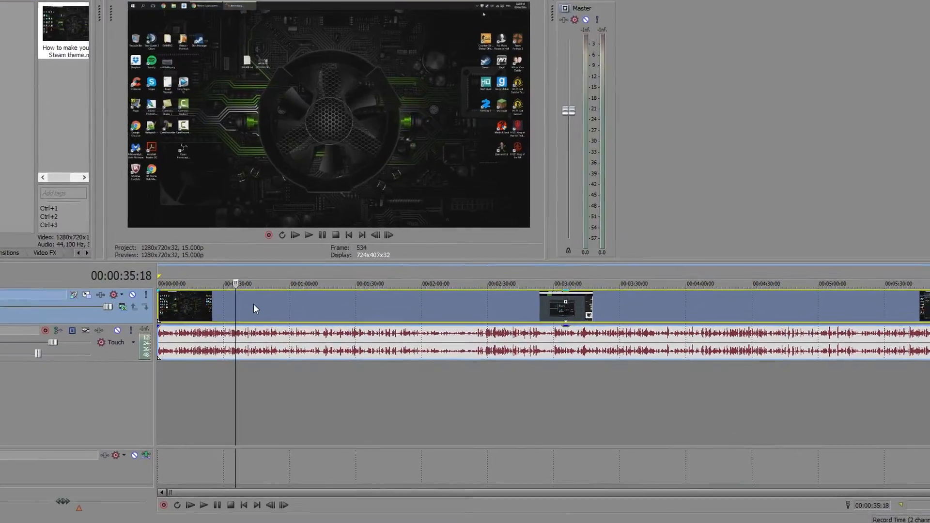
pyautogui.rightClick(281, 331)
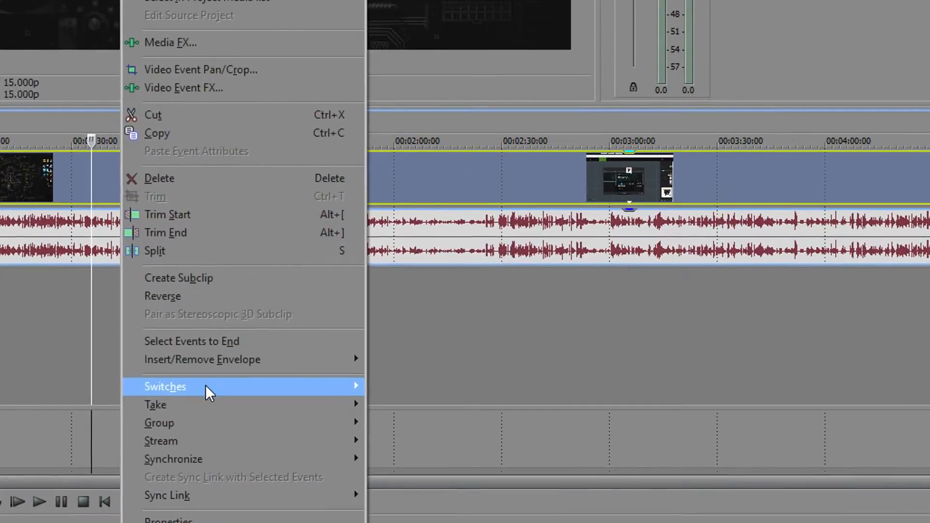
pyautogui.moveTo(281, 422)
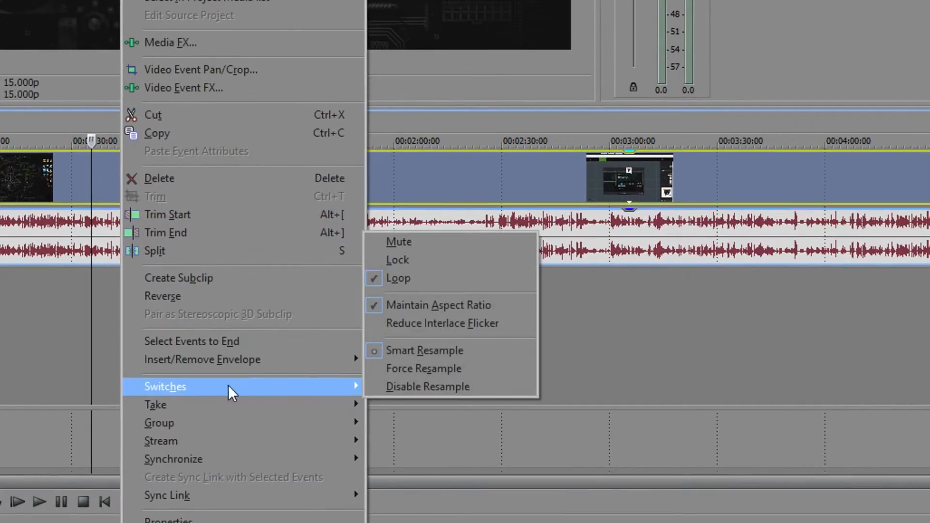
pyautogui.click(488, 388)
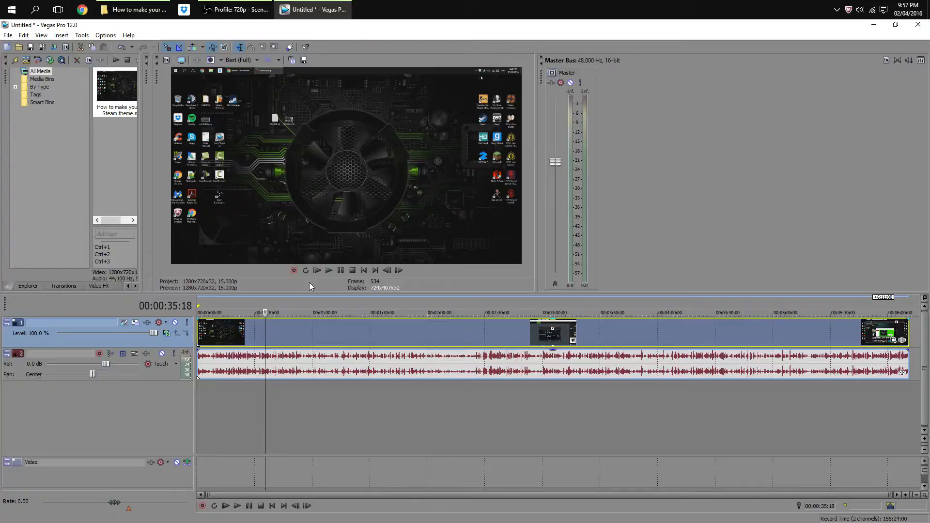
pyautogui.click(269, 404)
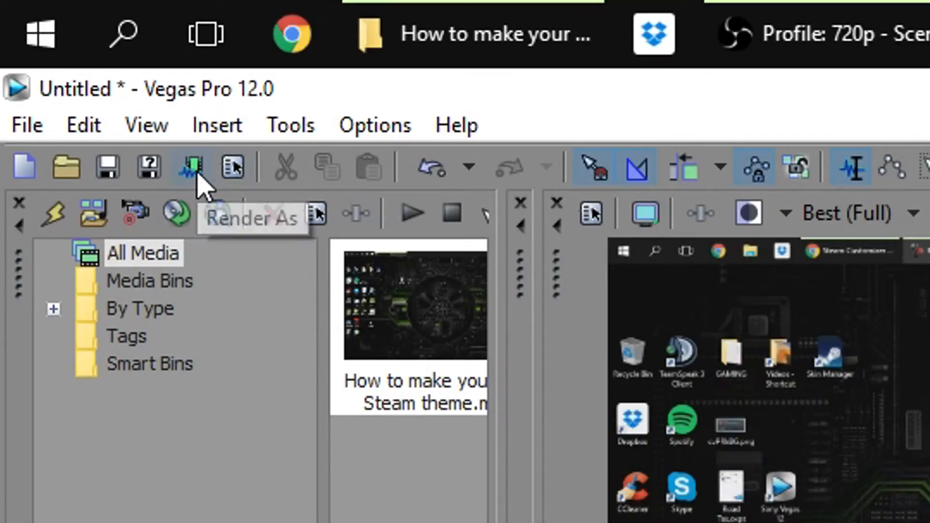
# Step: Open the render settings, list all formats instead of favorites only, and choose Internet HD 1080p under MainConcept AVC/AAC
pyautogui.click(202, 177)
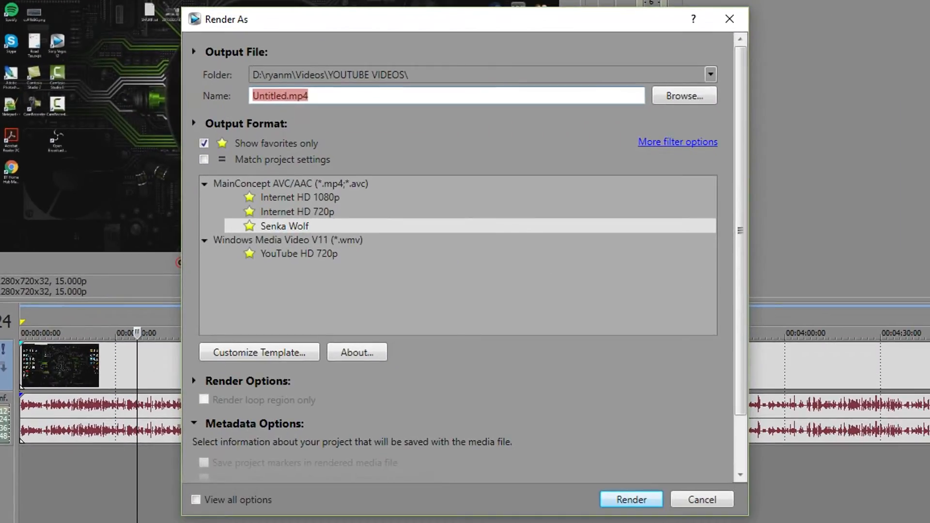
pyautogui.click(207, 144)
pyautogui.click(204, 143)
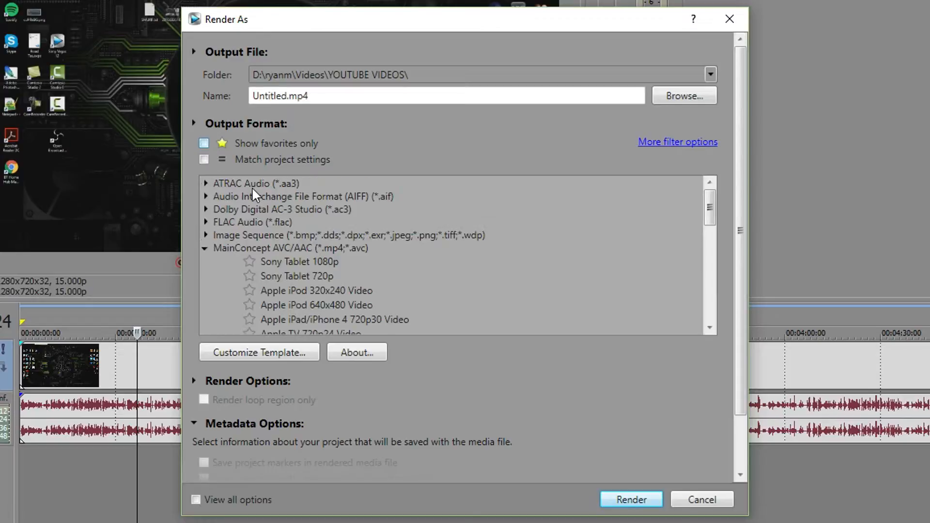
pyautogui.click(223, 249)
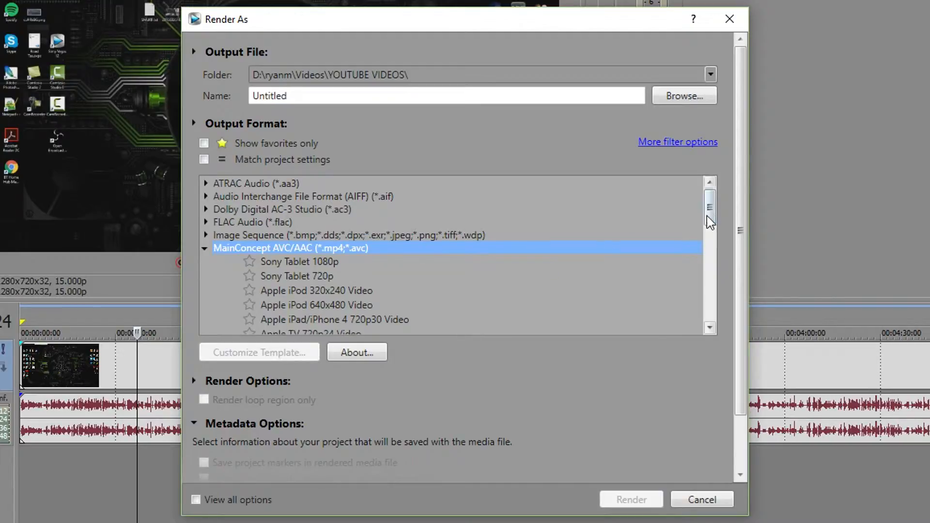
pyautogui.moveTo(711, 205); pyautogui.dragTo(714, 223)
pyautogui.click(297, 280)
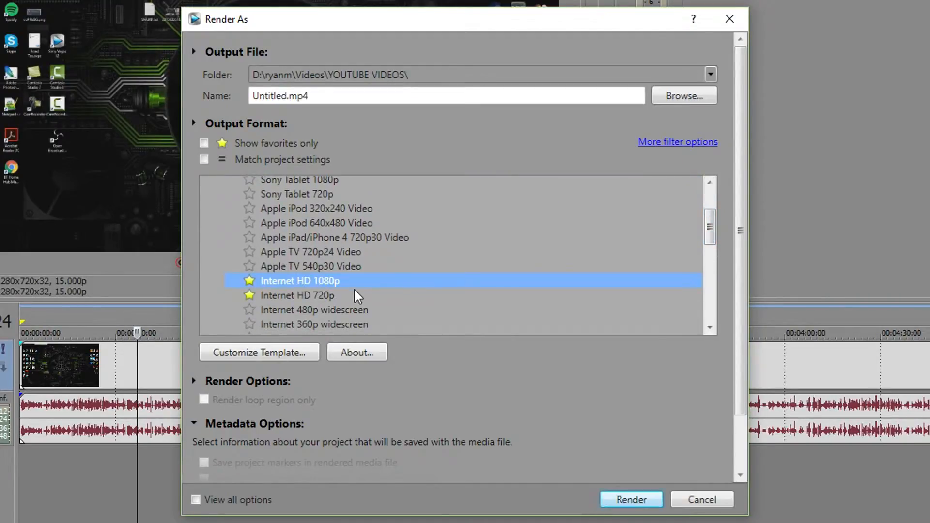
# Step: Customize the Internet HD 1080p render template, reviewing its audio and system settings, and set video rendering quality to Best
pyautogui.click(248, 353)
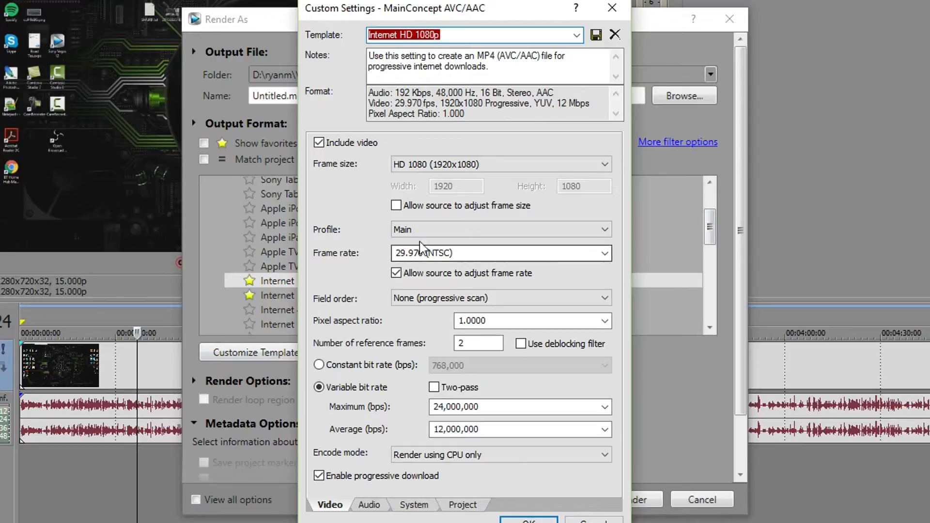
pyautogui.click(485, 252)
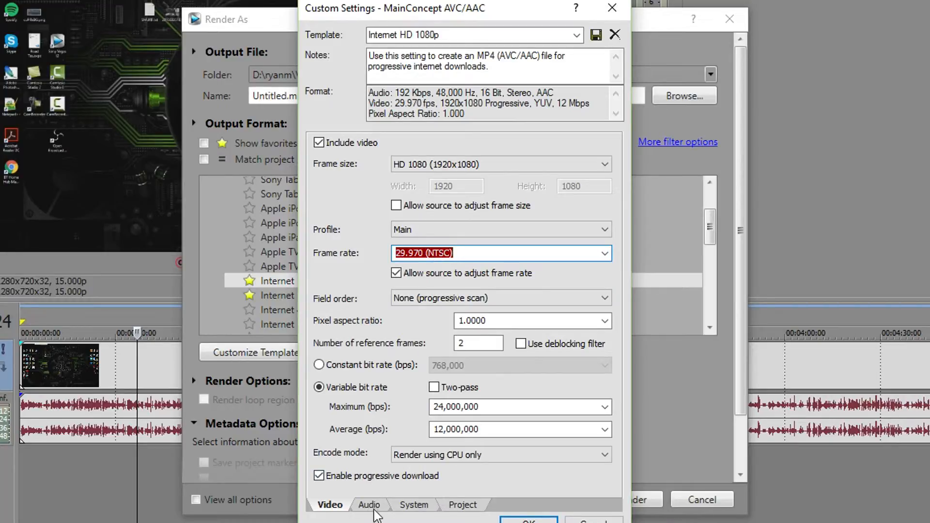
pyautogui.click(370, 505)
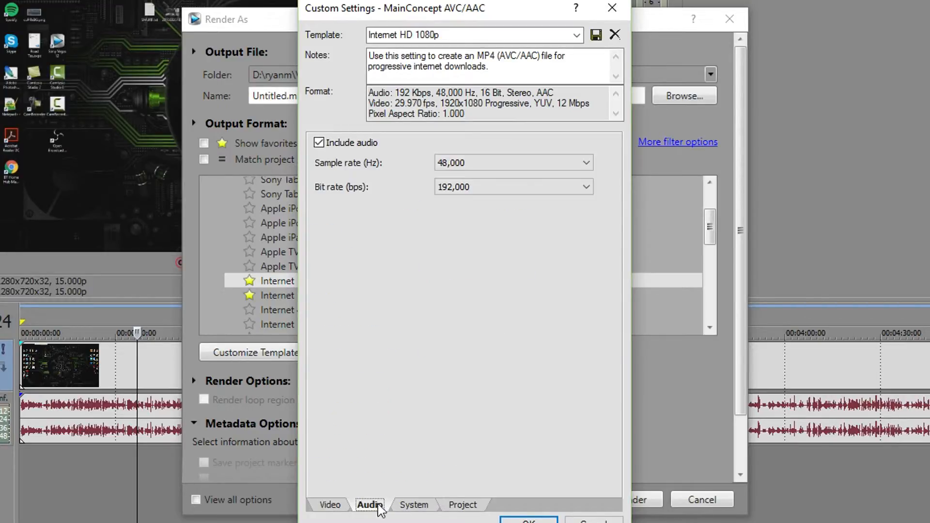
pyautogui.click(422, 507)
pyautogui.click(464, 506)
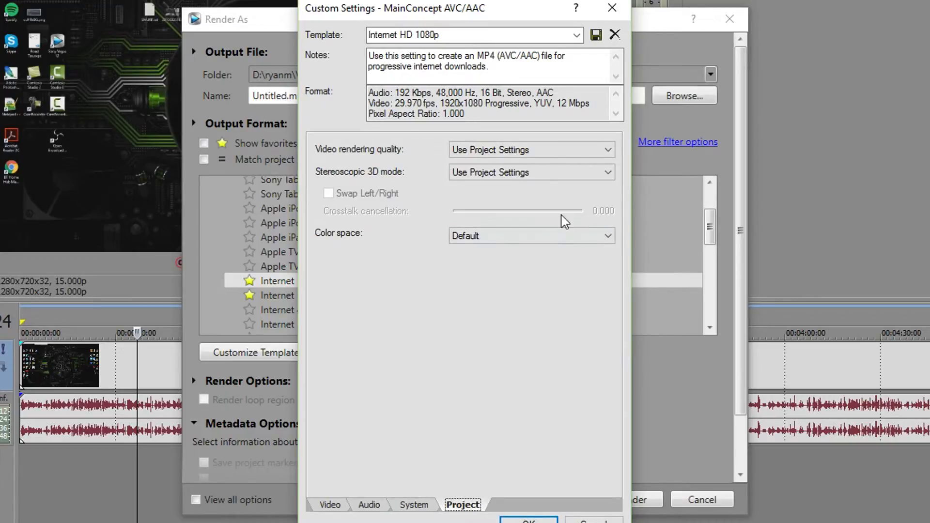
pyautogui.click(591, 151)
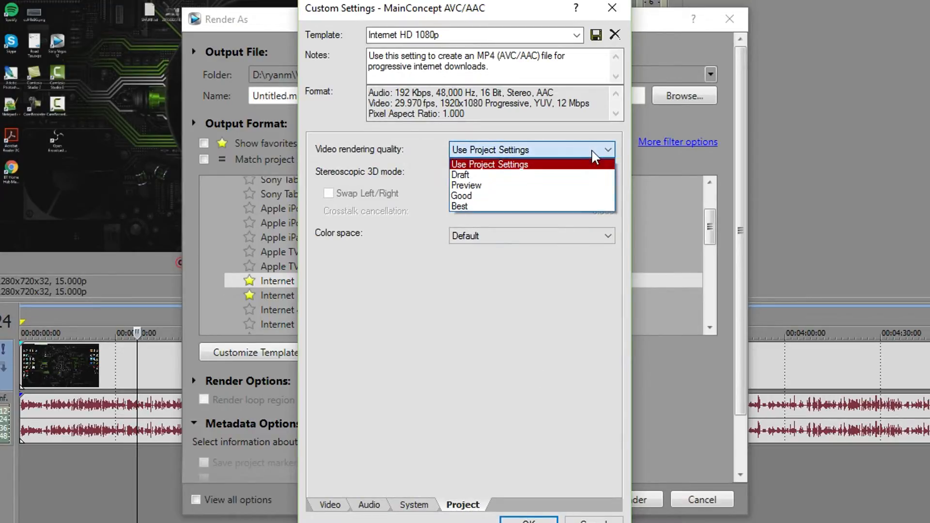
pyautogui.click(516, 207)
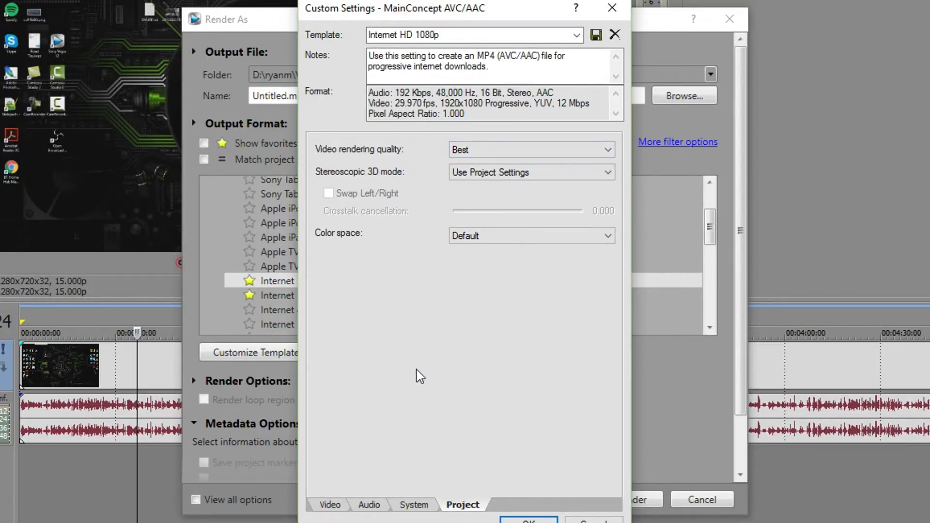
# Step: Review the Internet HD 1080p template's video bit rate settings and switch to the saved Senka Wolf template
pyautogui.click(331, 506)
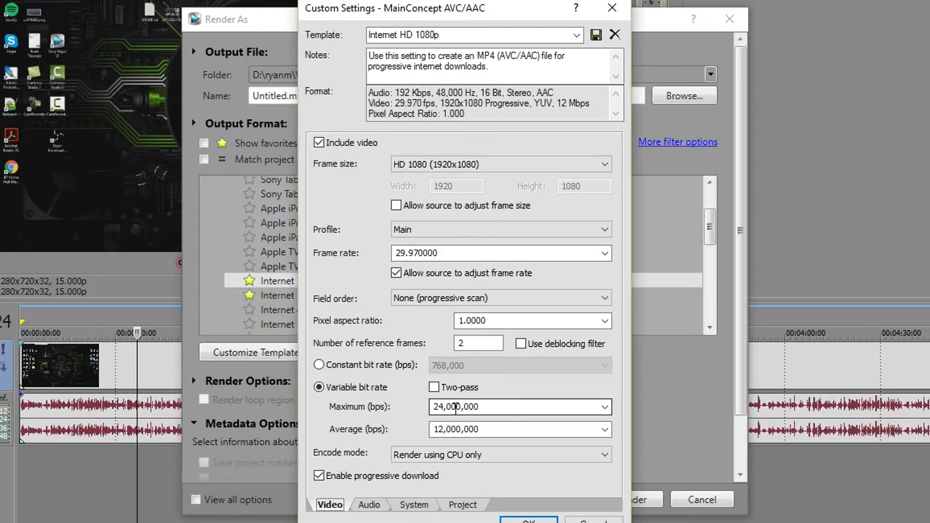
pyautogui.click(502, 430)
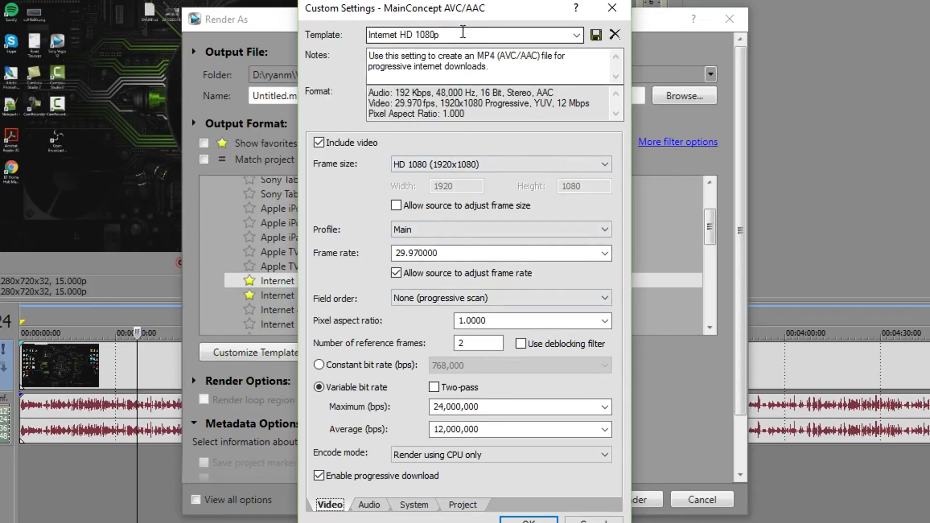
pyautogui.click(477, 33)
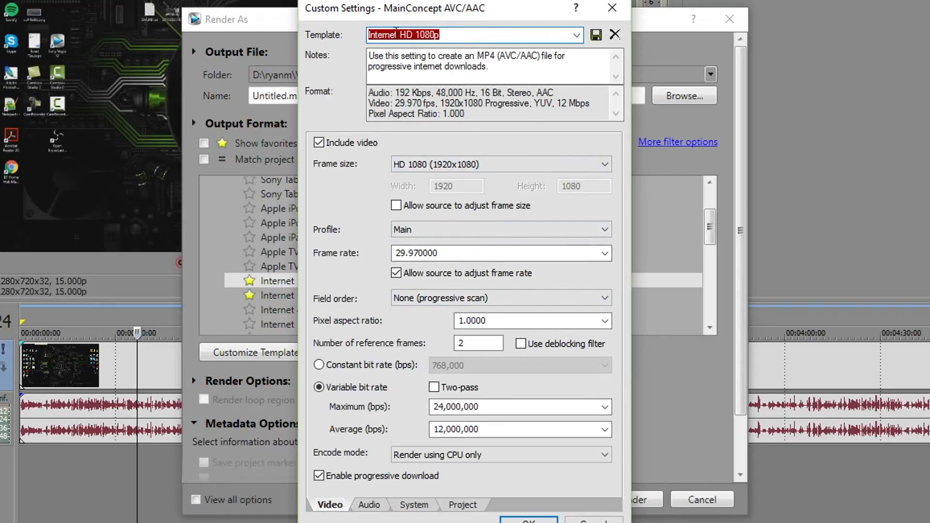
pyautogui.click(576, 35)
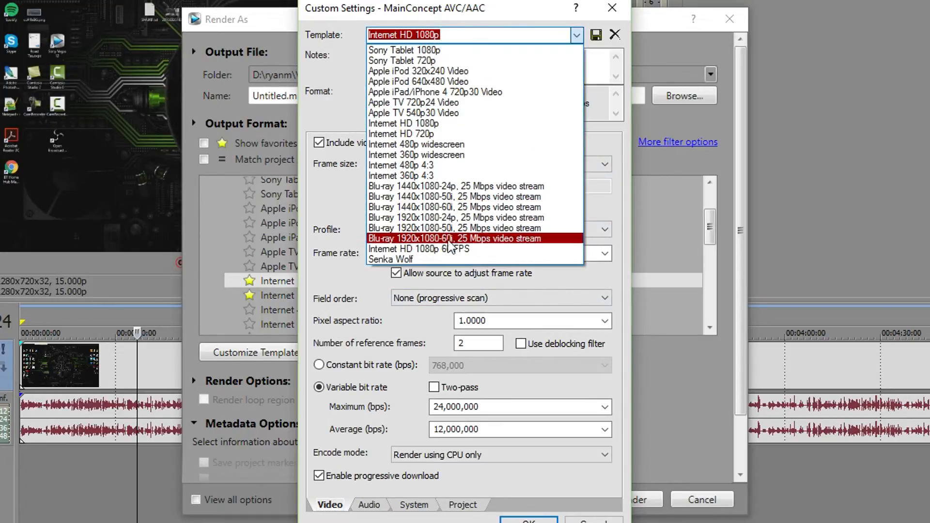
pyautogui.click(451, 259)
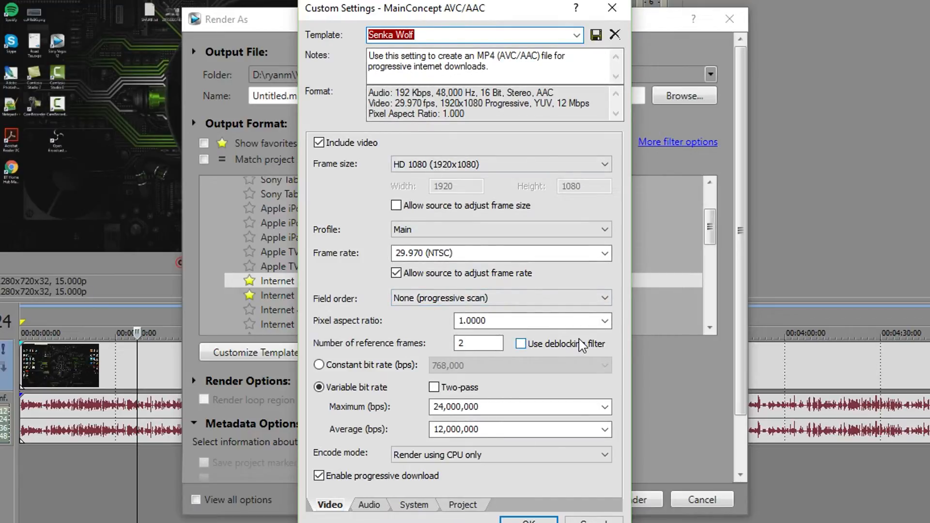
# Step: Check the Senka Wolf template's project and video settings and accept the custom settings
pyautogui.click(462, 505)
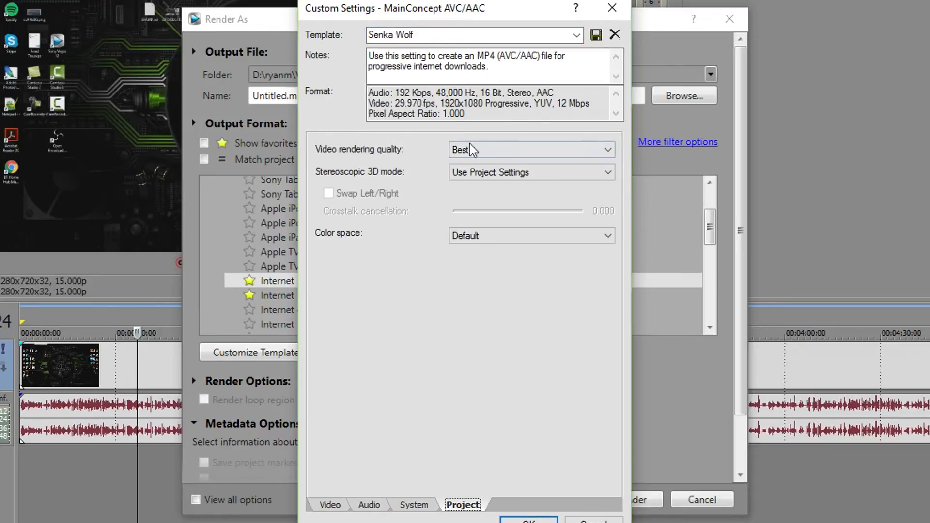
pyautogui.click(339, 505)
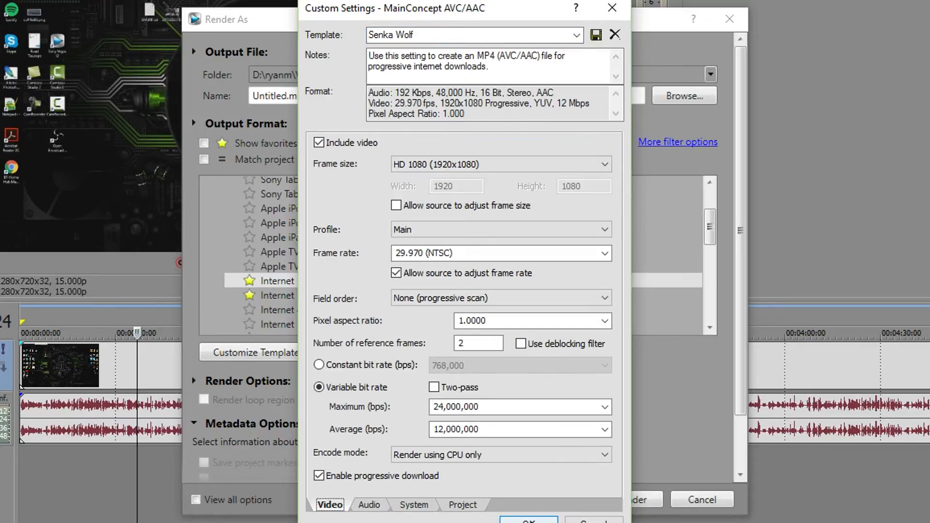
pyautogui.click(529, 521)
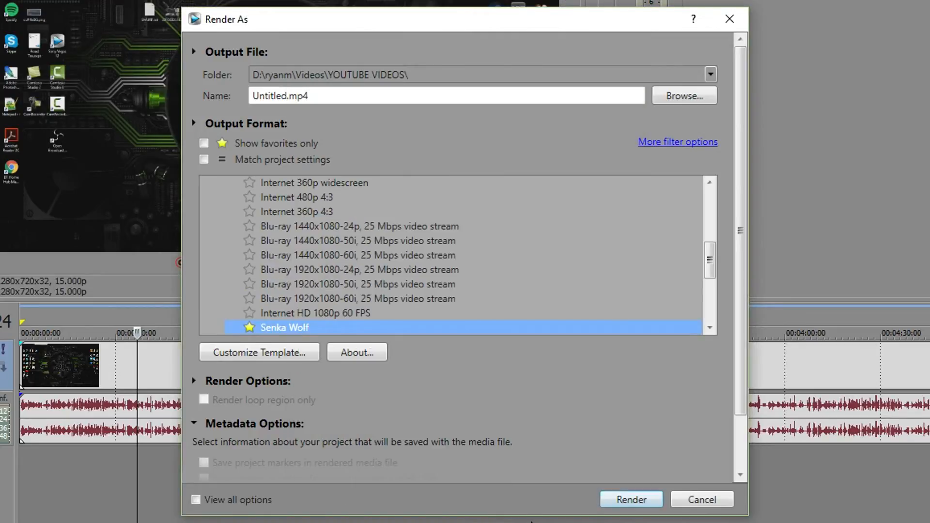
# Step: Show only favorite render formats, select Senka Wolf under MainConcept AVC/AAC, and close the render settings without rendering
pyautogui.click(204, 143)
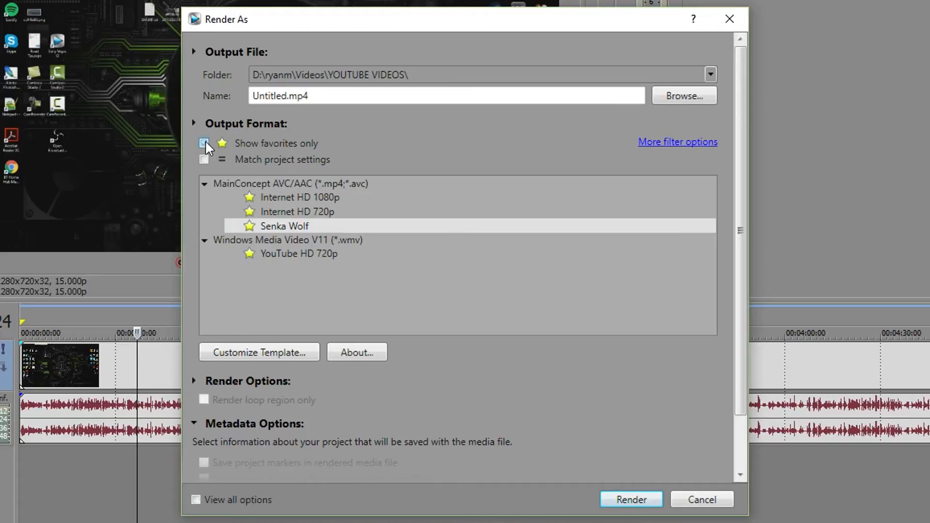
pyautogui.click(325, 226)
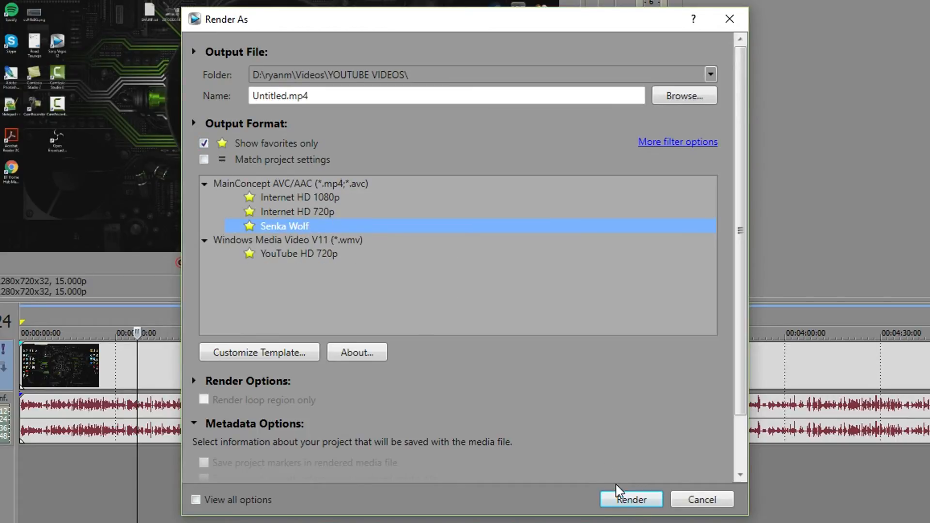
pyautogui.click(702, 499)
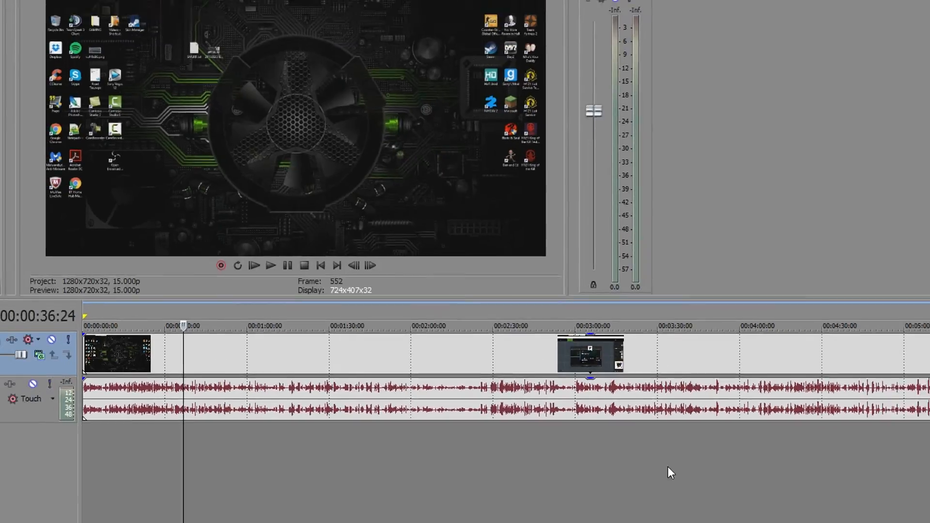